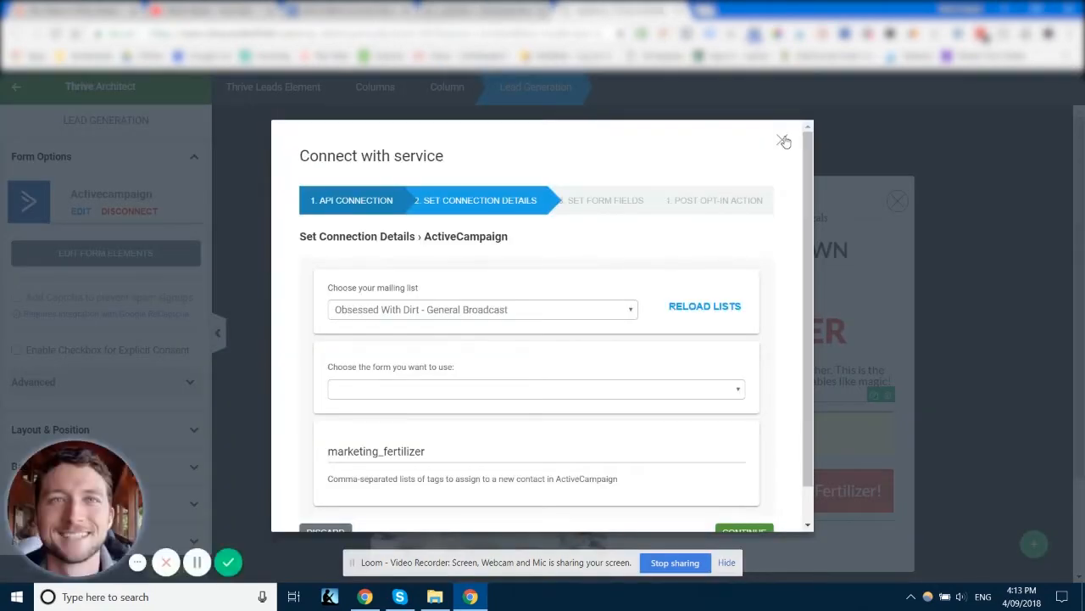
Step: Open the newsletter lightbox form in the editor and edit its ActiveCampaign connection
{"action": "left_click", "coordinate": [784, 140]}
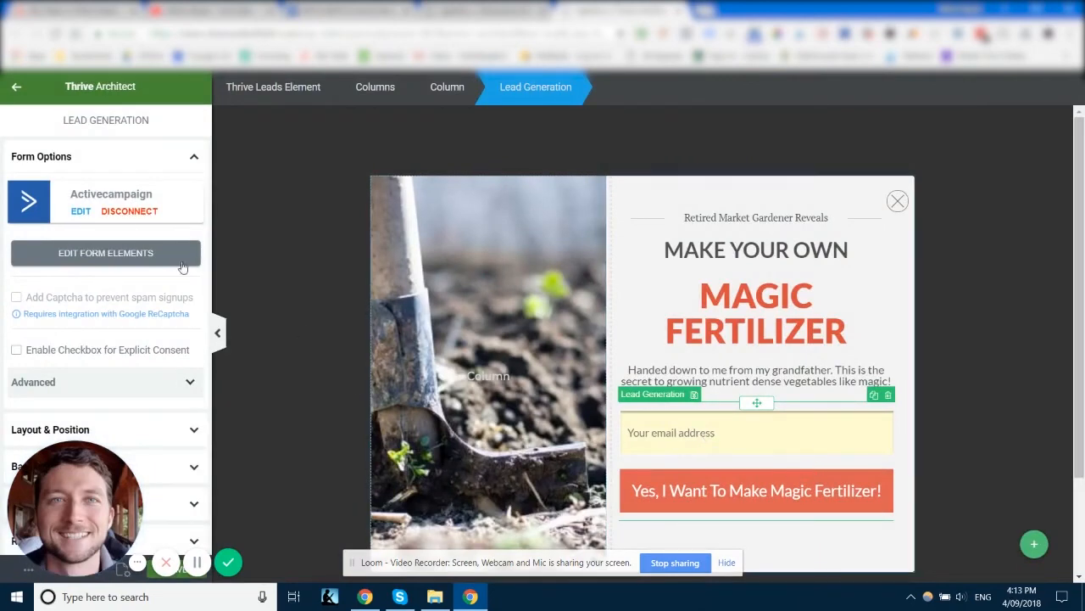
{"action": "left_click", "coordinate": [83, 212]}
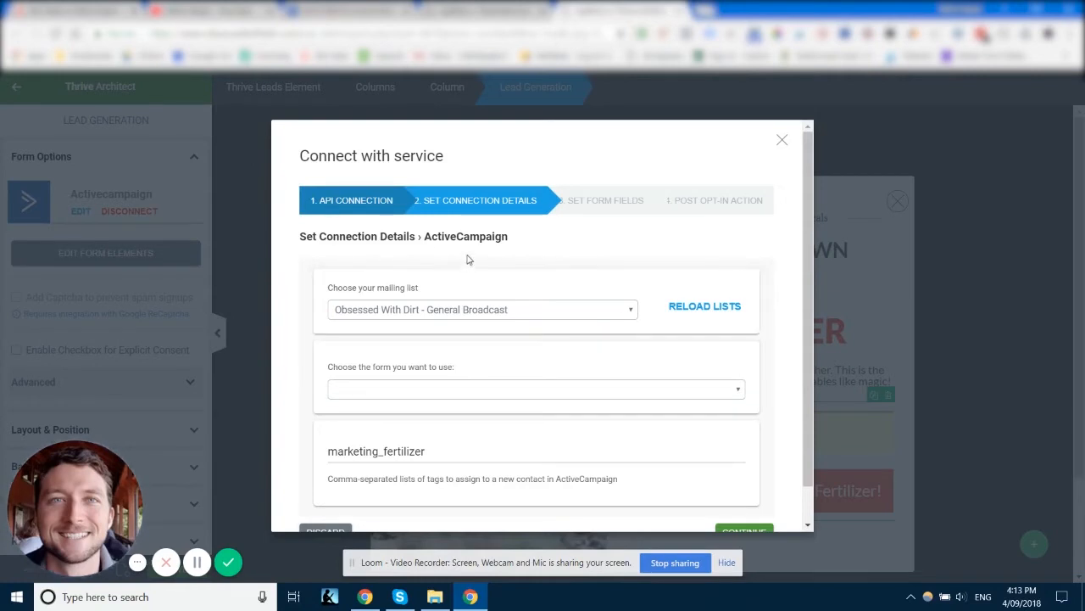
Step: Browse the ActiveCampaign tags, forms and developer API settings in the other browser tab
{"action": "left_click", "coordinate": [354, 11]}
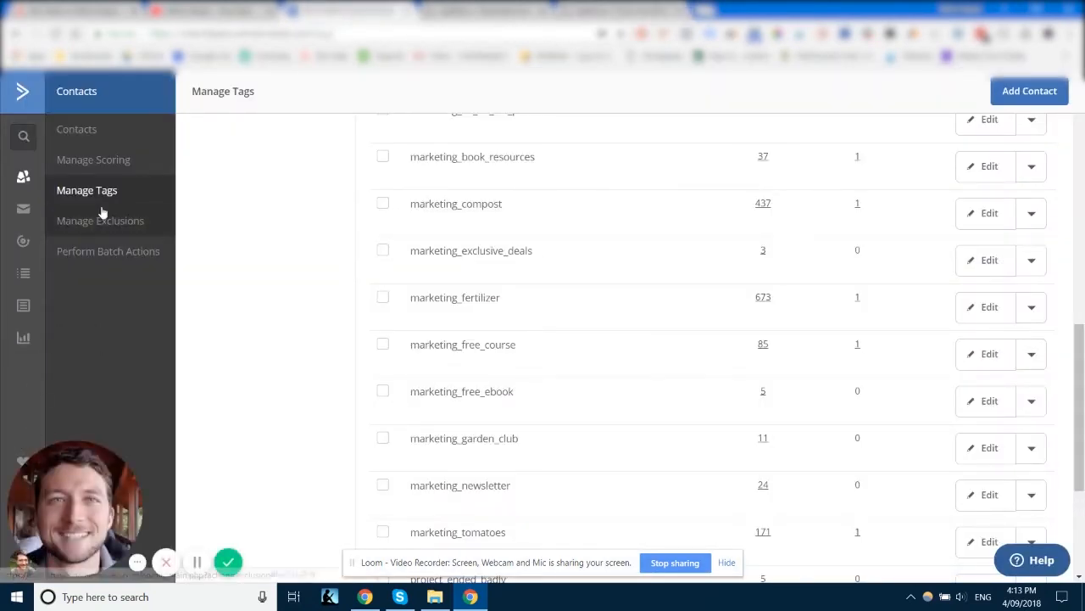
{"action": "left_click", "coordinate": [19, 315]}
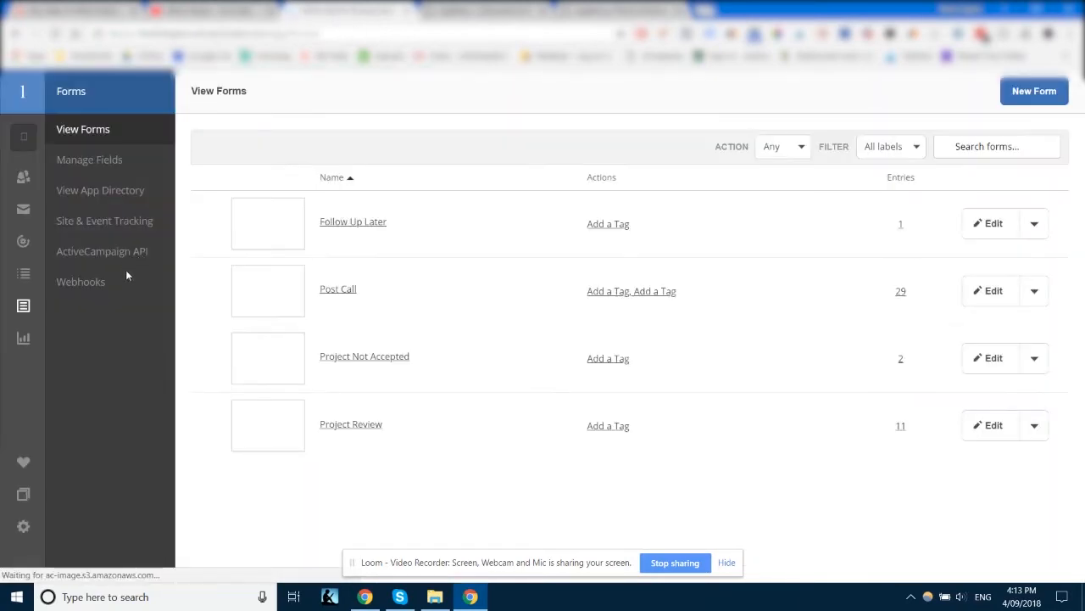
{"action": "left_click", "coordinate": [113, 254]}
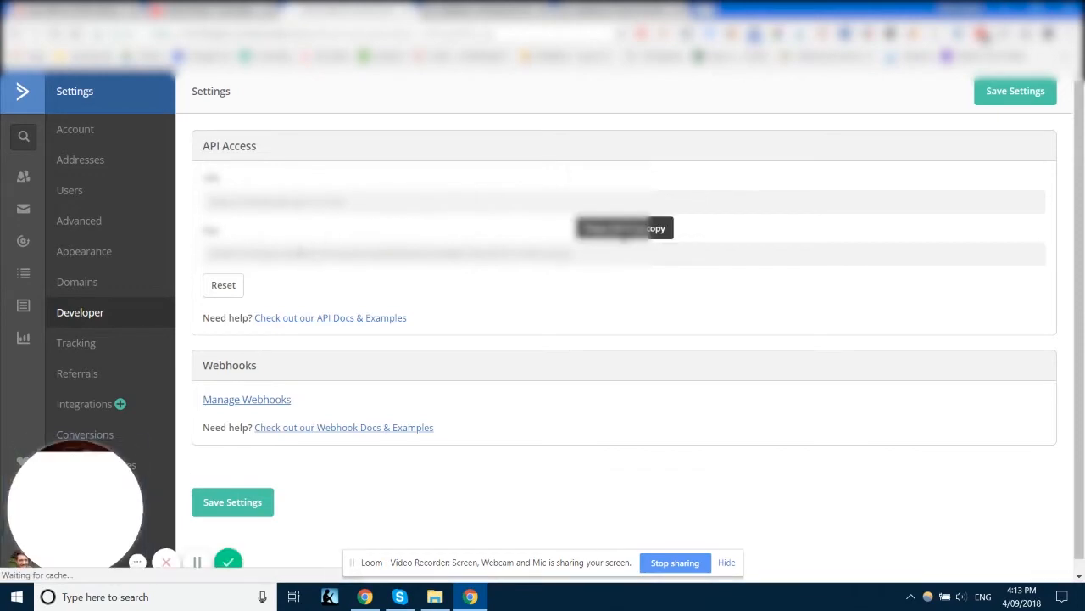
{"action": "left_click", "coordinate": [617, 11]}
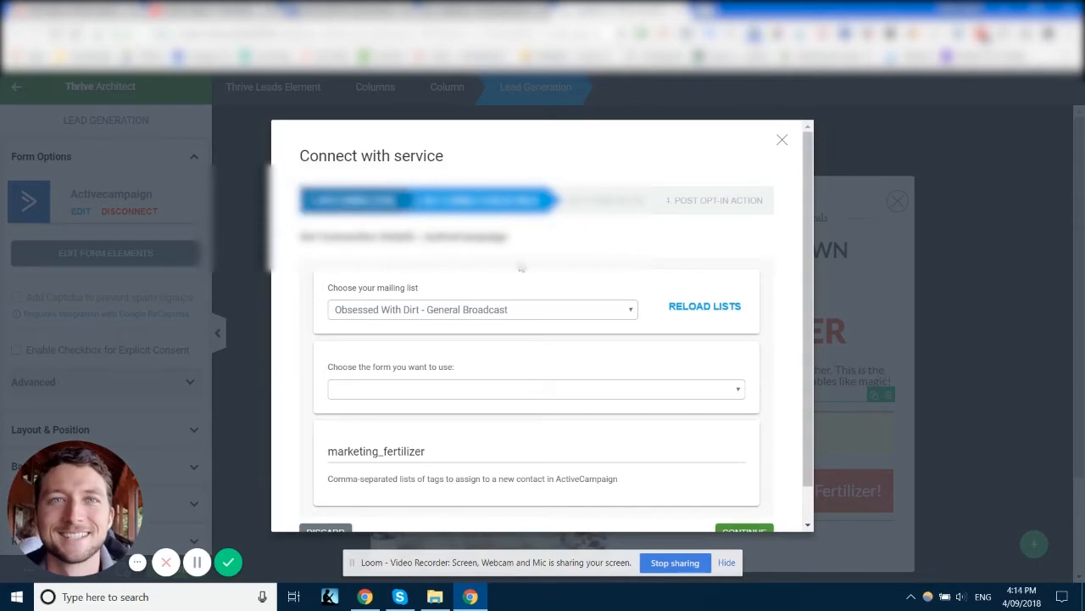
Step: Review the mailing list options and reload the lists in the connection dialog
{"action": "scroll", "coordinate": [521, 268], "scroll_direction": "down", "scroll_amount": 2}
{"action": "left_click", "coordinate": [480, 279]}
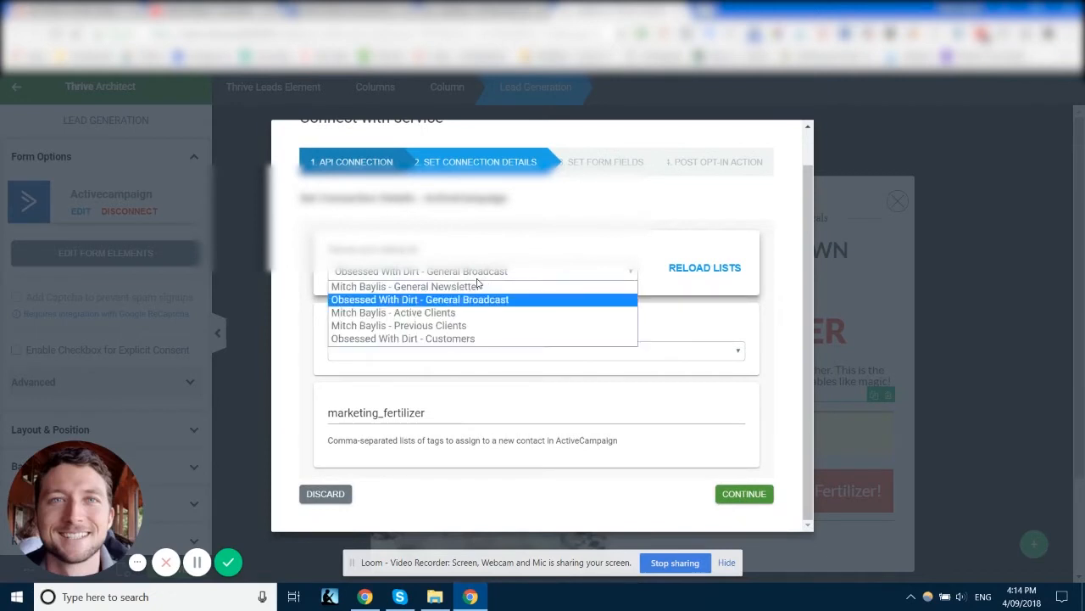
{"action": "left_click", "coordinate": [477, 240]}
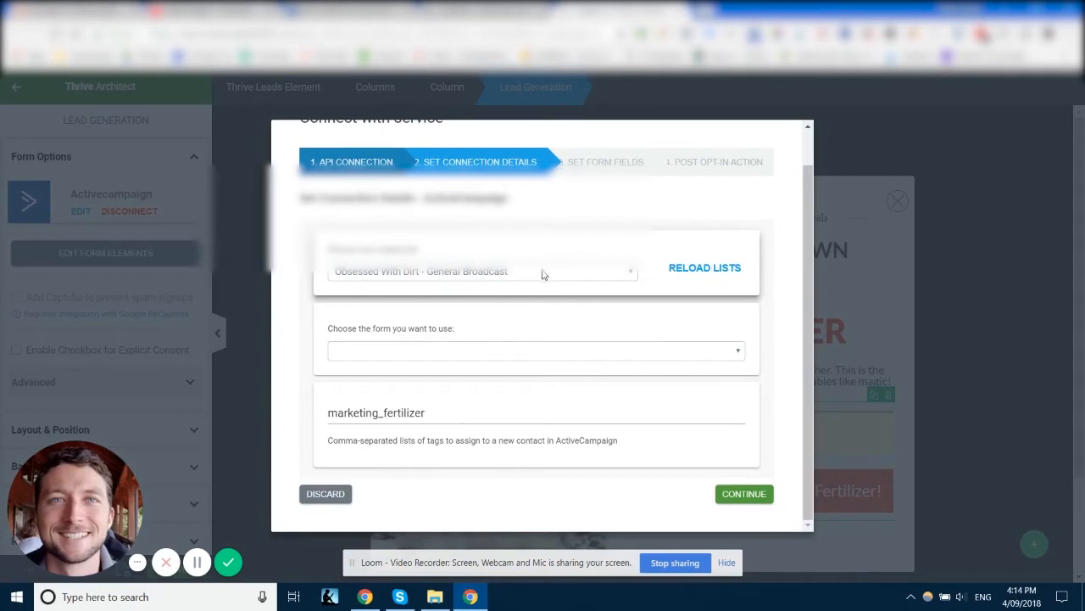
{"action": "left_click", "coordinate": [709, 270]}
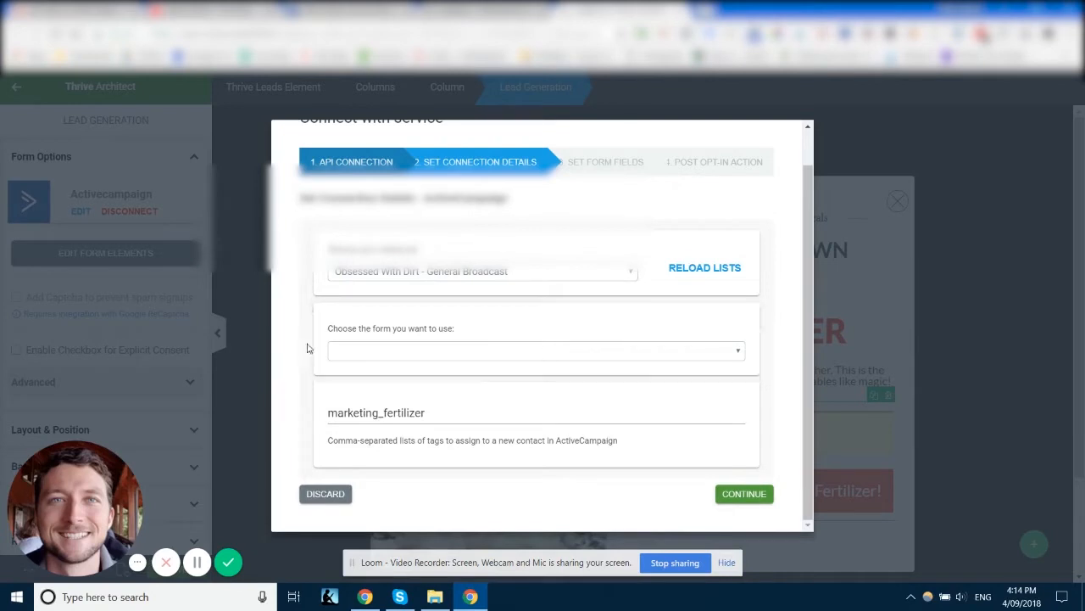
{"action": "left_click", "coordinate": [475, 272]}
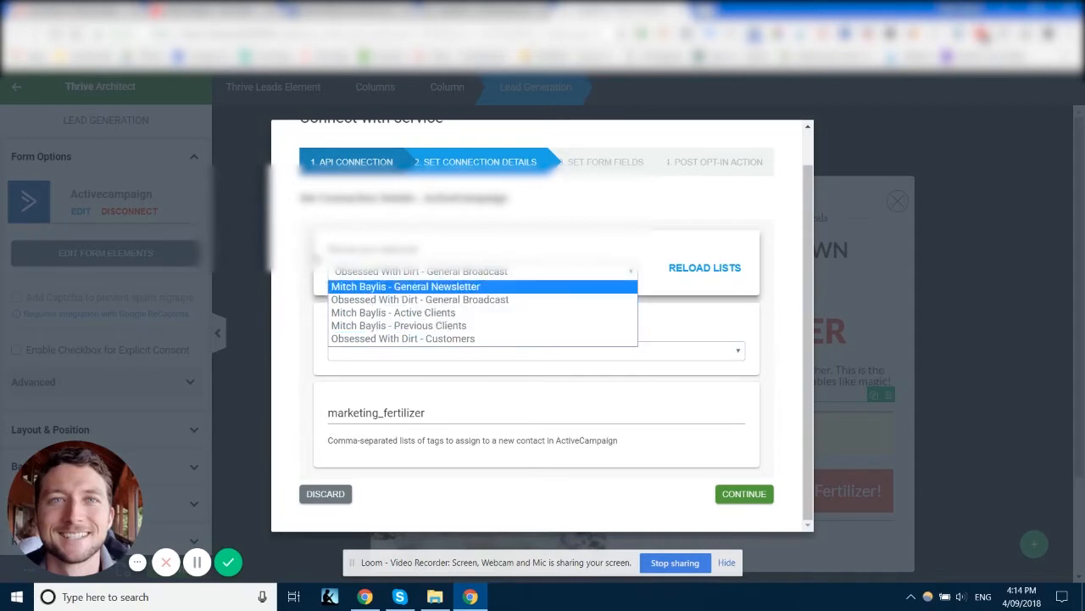
{"action": "left_click", "coordinate": [312, 233]}
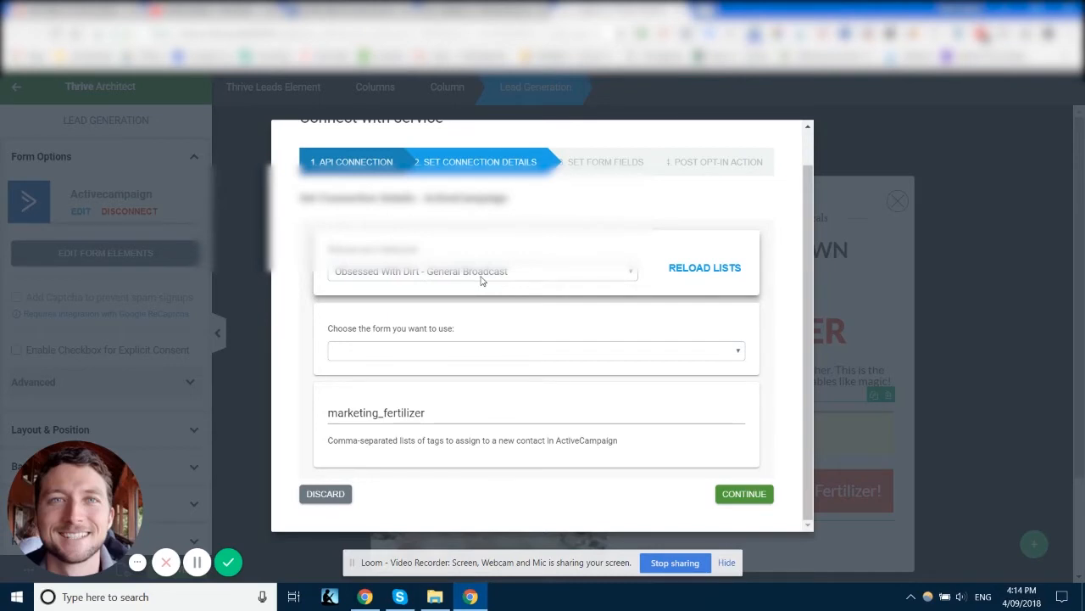
Step: Inspect the options for the form to use in the connection dialog
{"action": "left_click", "coordinate": [441, 356]}
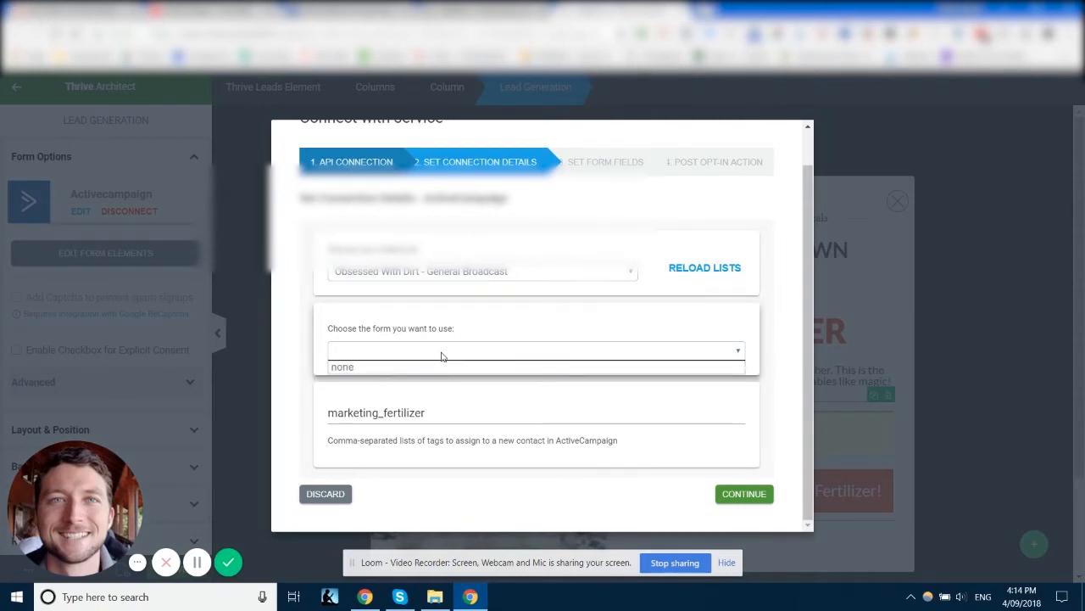
{"action": "left_click", "coordinate": [324, 318]}
{"action": "left_click", "coordinate": [388, 359]}
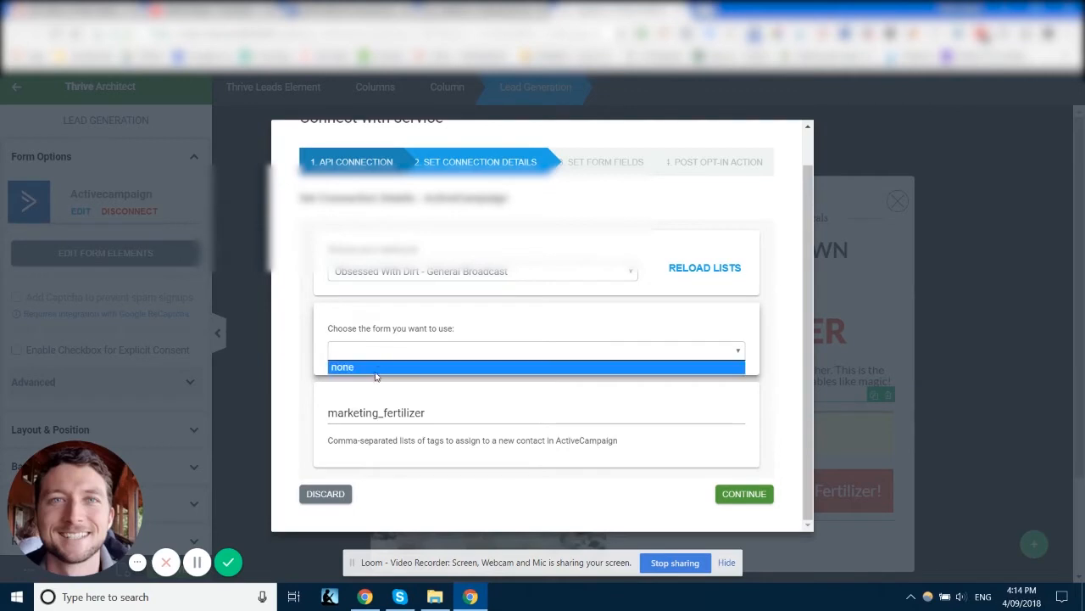
{"action": "left_click", "coordinate": [348, 351]}
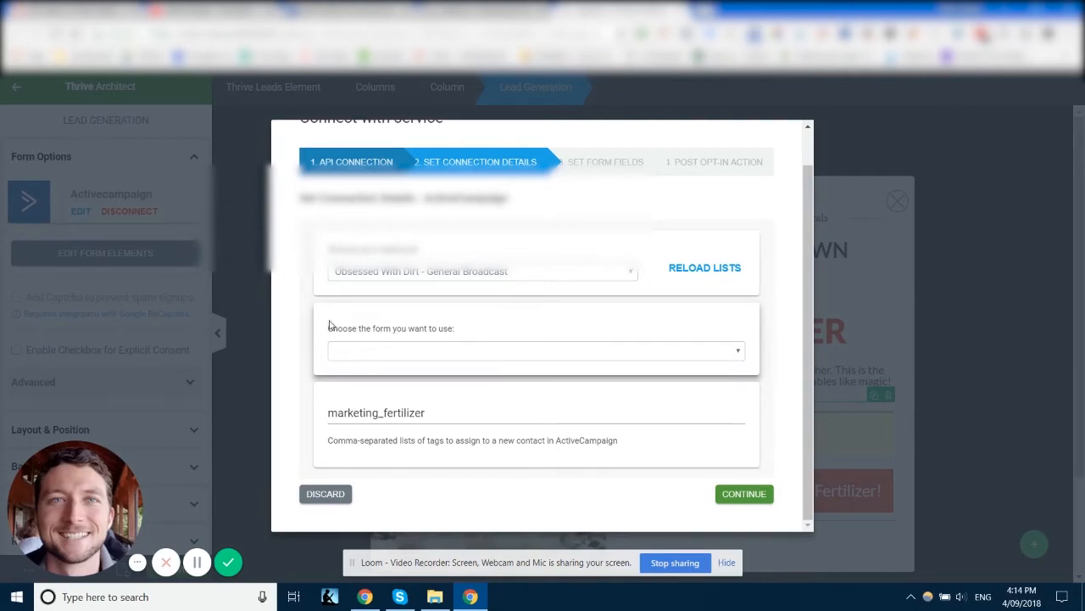
{"action": "left_click_drag", "start_coordinate": [329, 328], "coordinate": [466, 331]}
{"action": "left_click", "coordinate": [434, 347]}
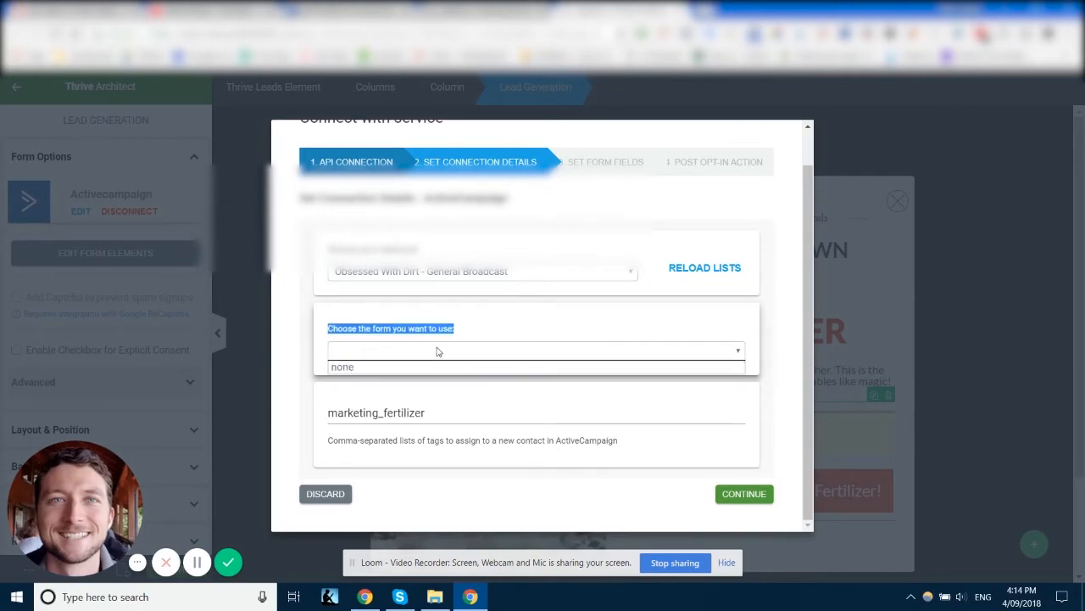
{"action": "left_click", "coordinate": [400, 307]}
Step: Open the forms list in ActiveCampaign
{"action": "left_click", "coordinate": [373, 10]}
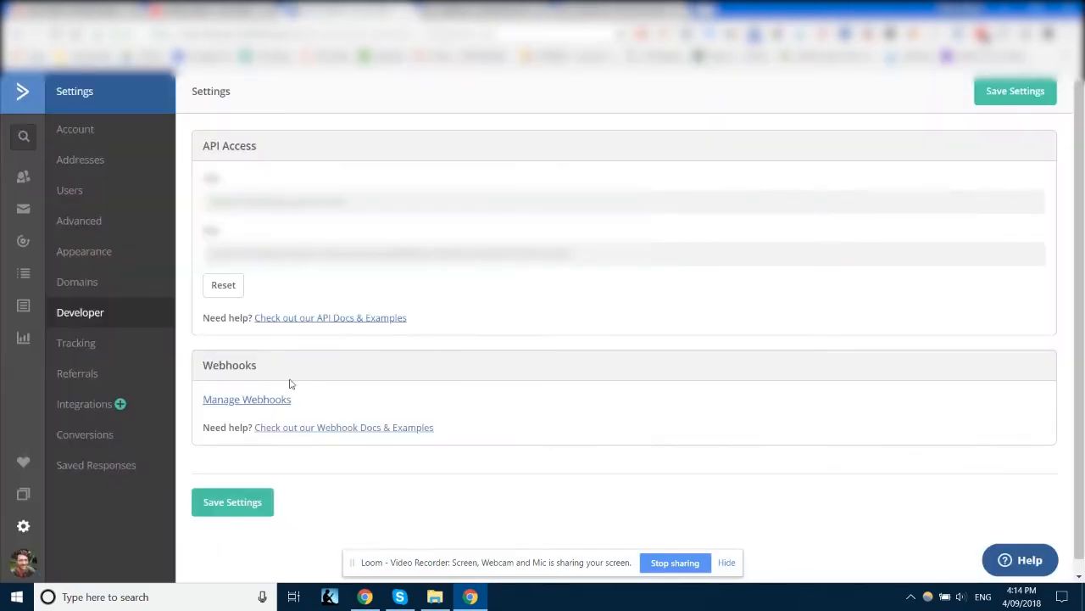
{"action": "left_click", "coordinate": [24, 305]}
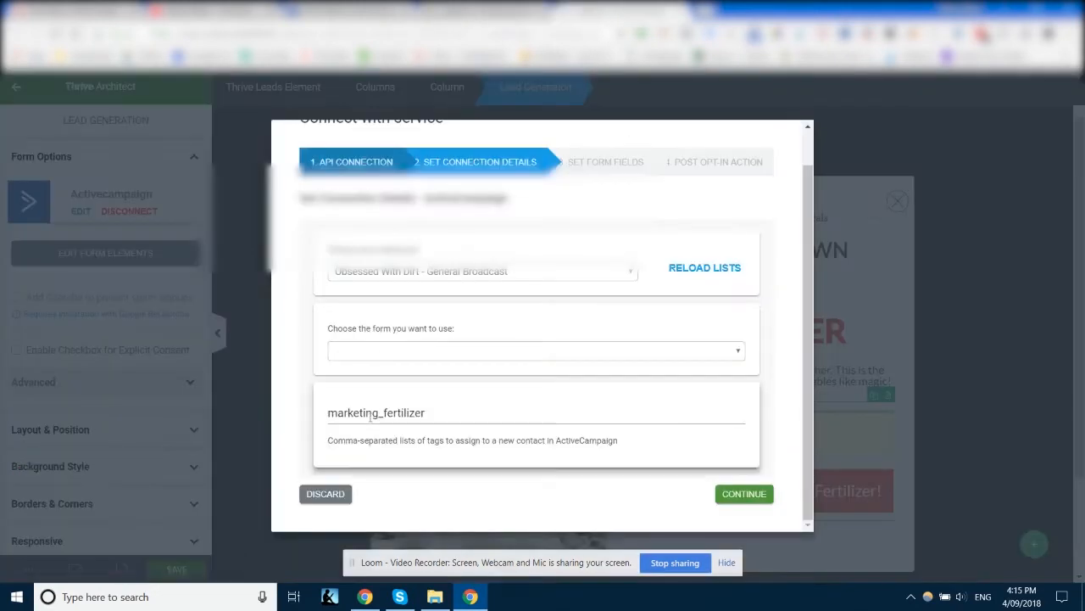
Step: Choose none as the ActiveCampaign form to use
{"action": "mouse_move", "coordinate": [427, 412]}
{"action": "left_mouse_down"}
{"action": "mouse_move", "coordinate": [380, 413]}
{"action": "mouse_move", "coordinate": [436, 414]}
{"action": "left_mouse_up"}
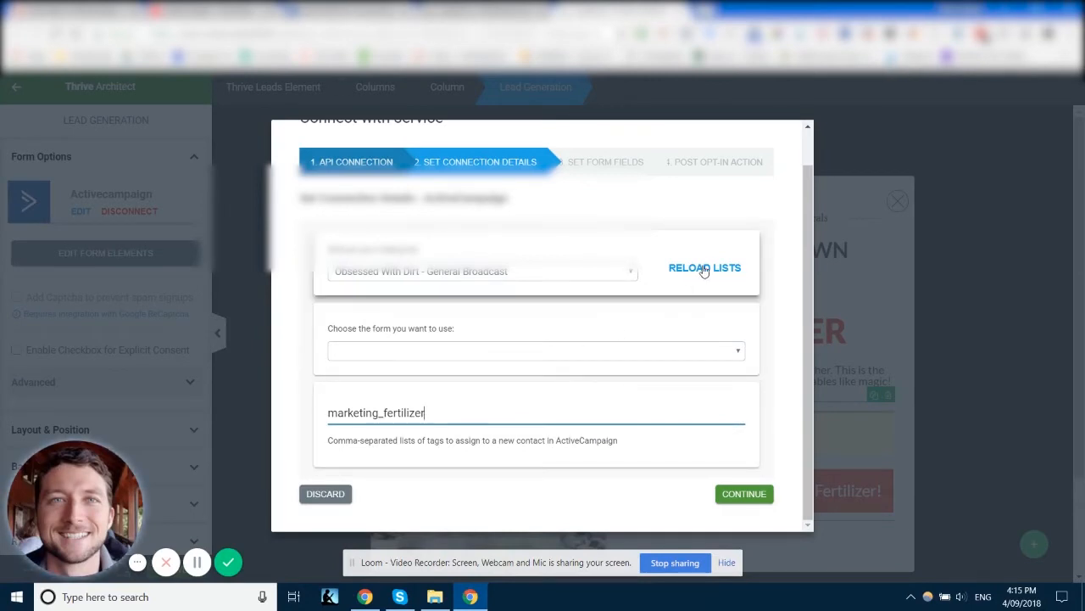
{"action": "left_click", "coordinate": [437, 353]}
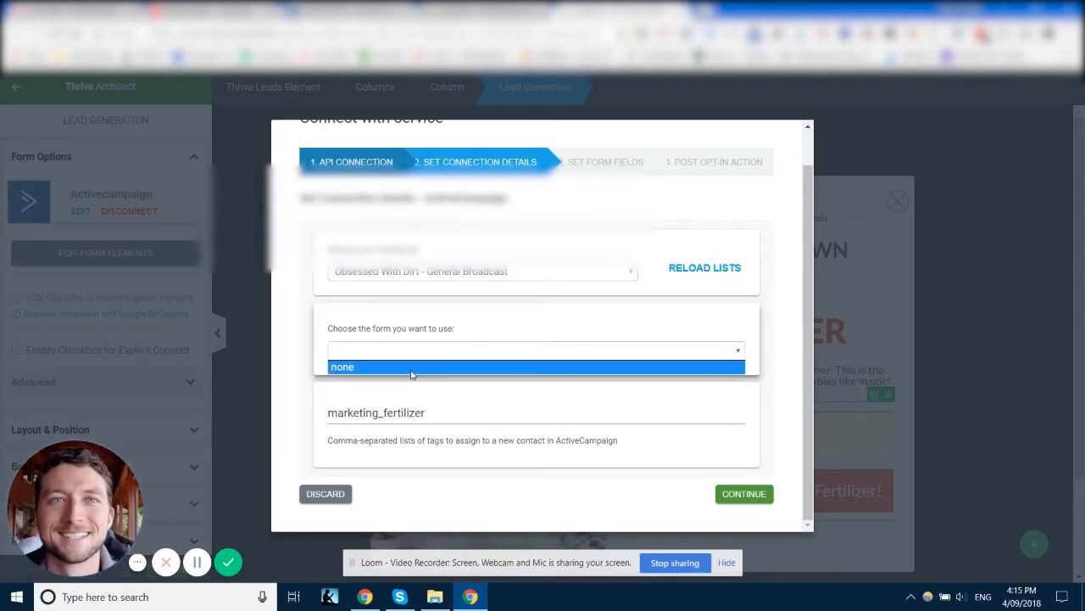
{"action": "left_click", "coordinate": [411, 366]}
{"action": "left_click", "coordinate": [420, 355]}
{"action": "left_click", "coordinate": [413, 364]}
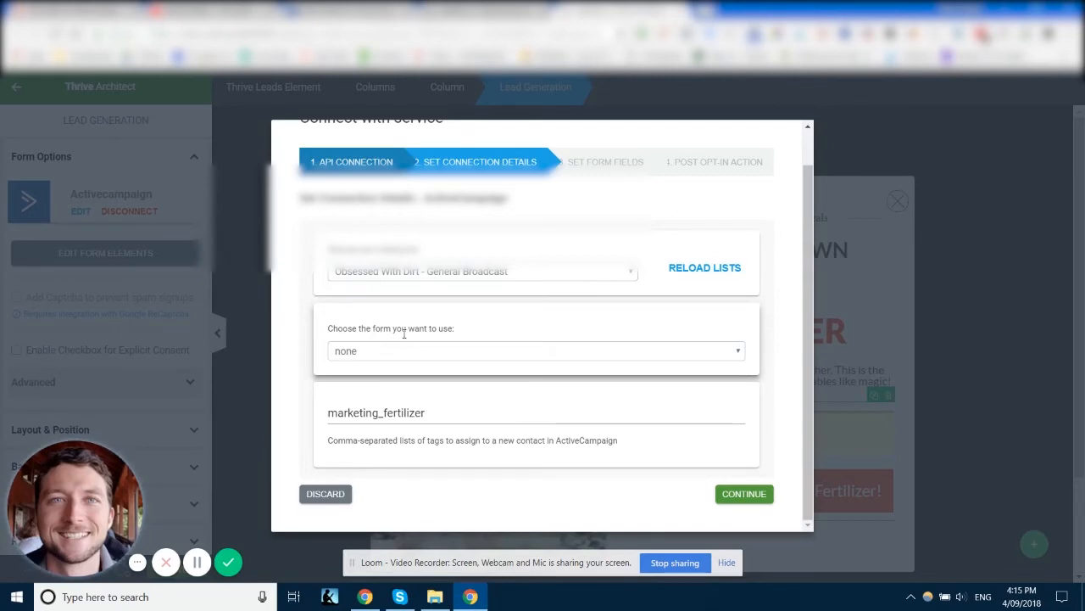
Step: Try appending a second comma-separated tag after marketing_fertilizer in the tags field
{"action": "left_click", "coordinate": [469, 413]}
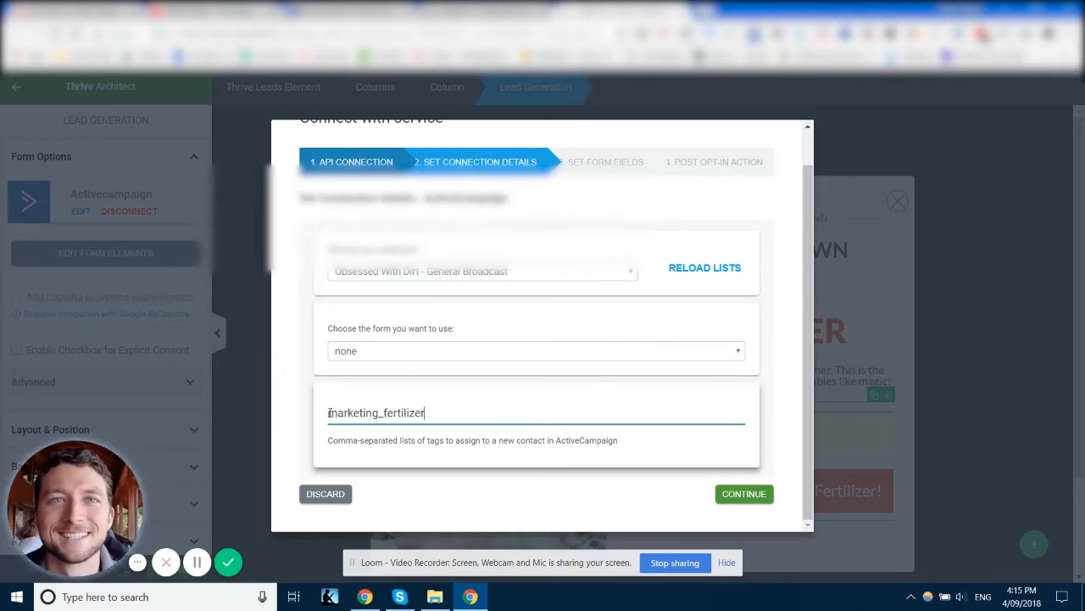
{"action": "left_click_drag", "start_coordinate": [328, 413], "coordinate": [389, 413]}
{"action": "left_click", "coordinate": [447, 413]}
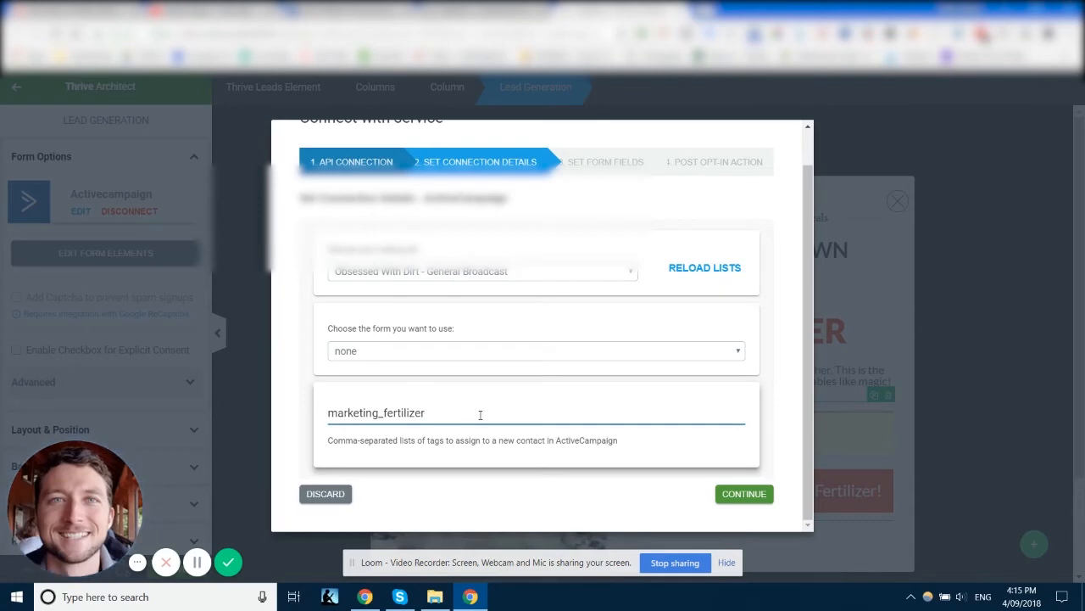
{"action": "type", "text": ","}
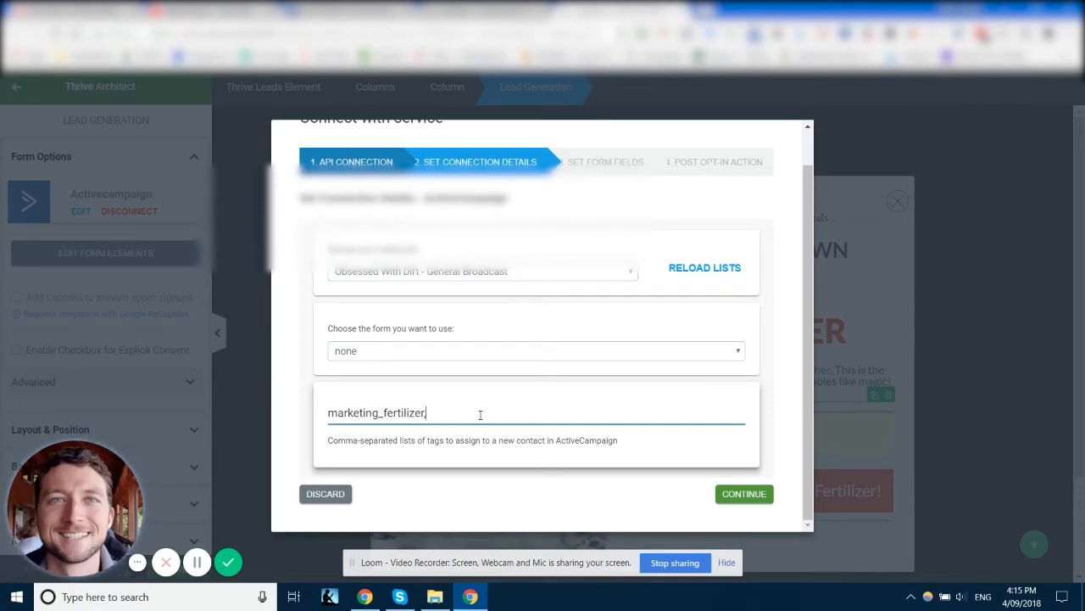
{"action": "type", "text": "kjdf"}
{"action": "key", "text": "BackSpace"}
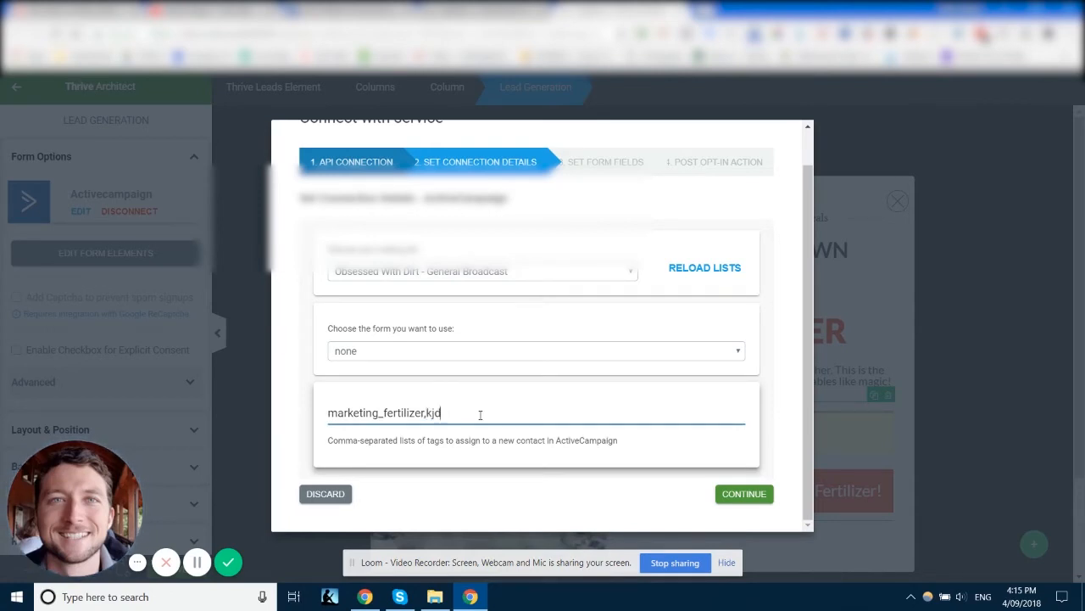
{"action": "key", "text": "BackSpace"}
{"action": "key", "text": "BackSpace"}
{"action": "left_click_drag", "start_coordinate": [429, 416], "coordinate": [304, 411]}
{"action": "left_click", "coordinate": [472, 408]}
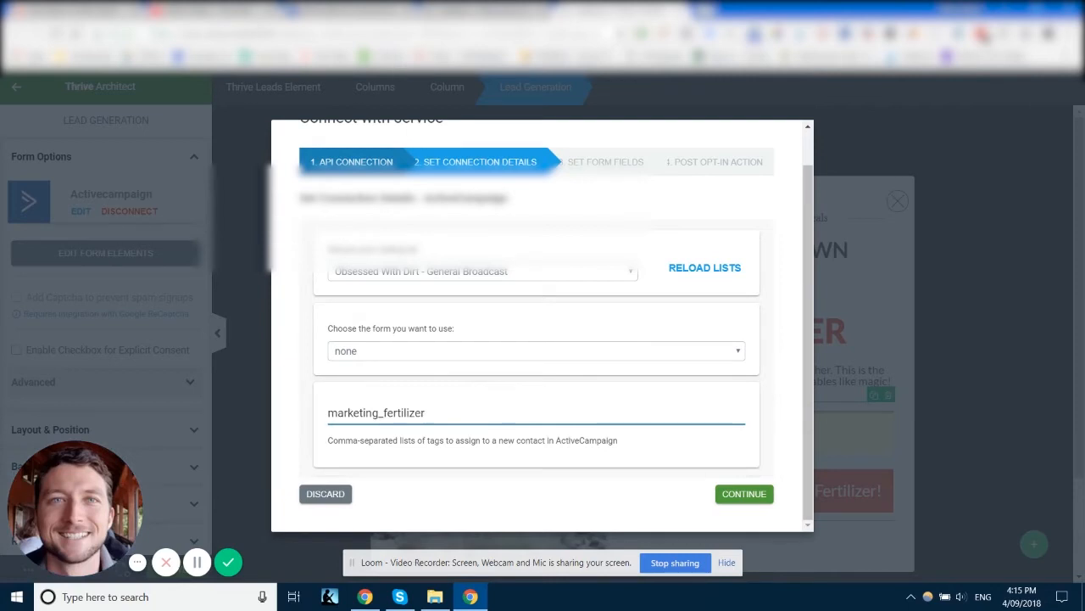
Step: Review the tag names in ActiveCampaign's Manage Tags list
{"action": "left_click", "coordinate": [354, 11]}
{"action": "left_click", "coordinate": [617, 11]}
{"action": "left_click", "coordinate": [354, 11]}
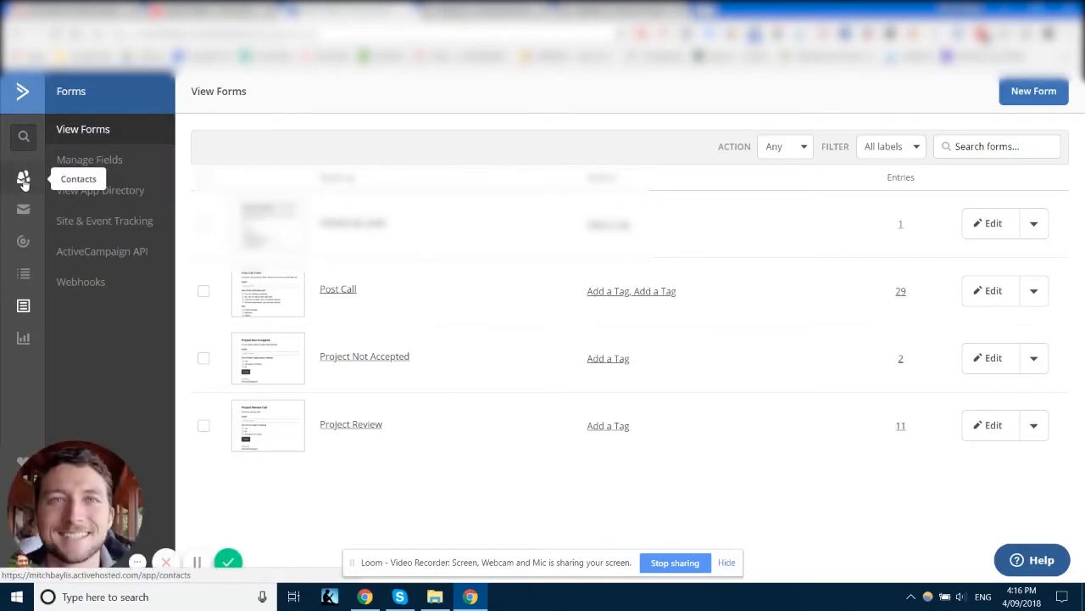
{"action": "left_click", "coordinate": [23, 179]}
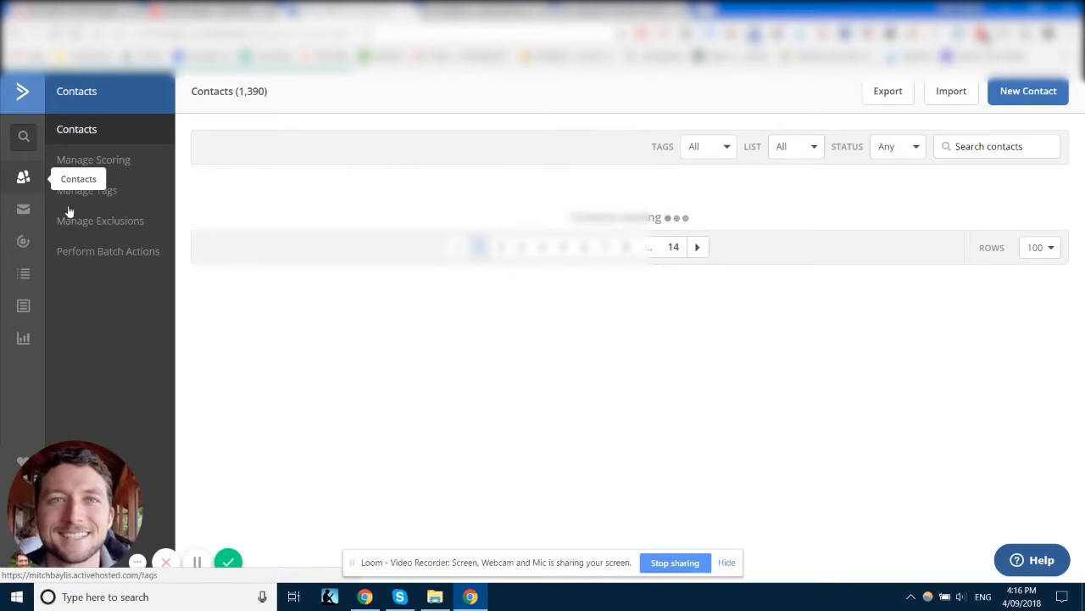
{"action": "left_click", "coordinate": [153, 192]}
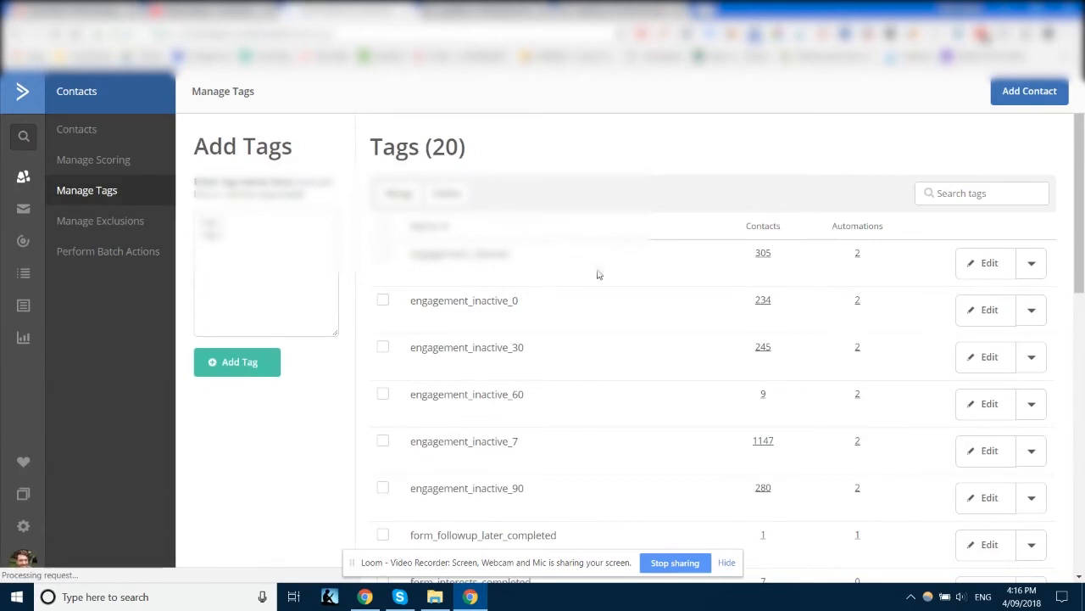
{"action": "scroll", "coordinate": [582, 279], "scroll_direction": "down", "scroll_amount": 8}
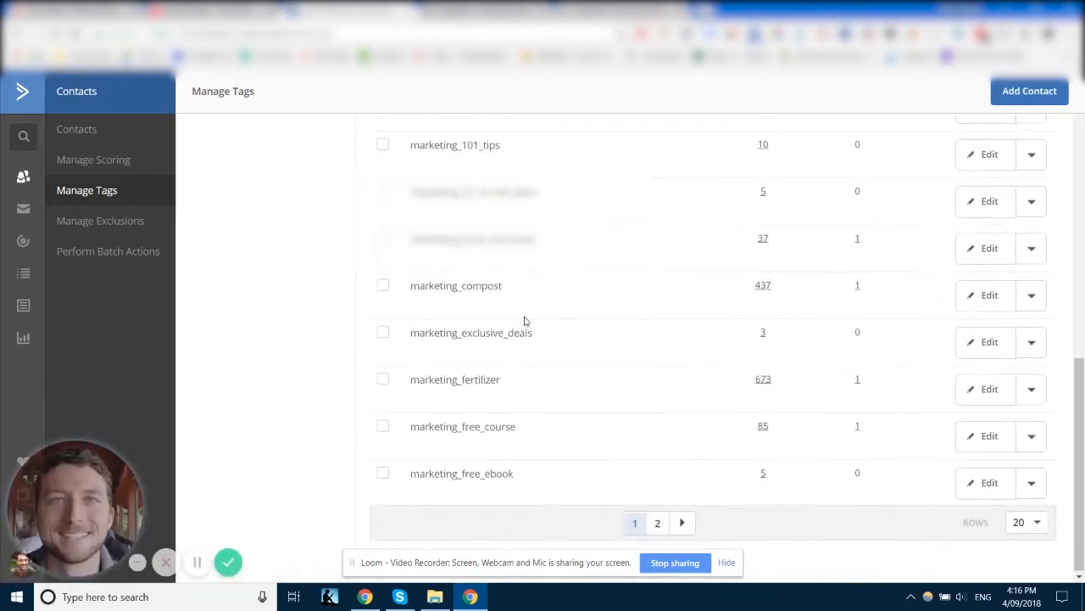
{"action": "double_click", "coordinate": [411, 429]}
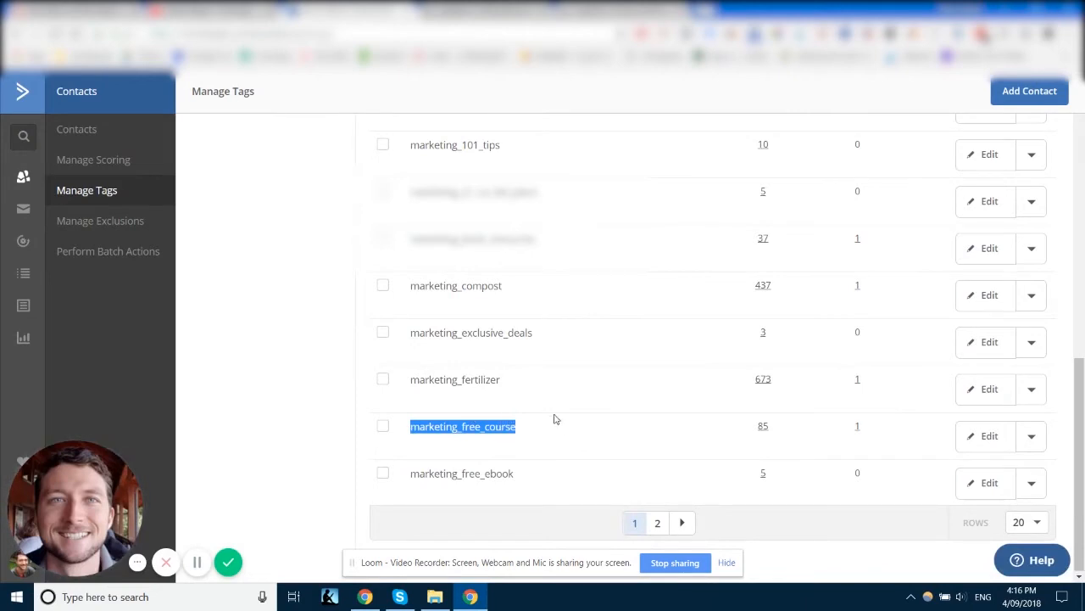
{"action": "scroll", "coordinate": [293, 255], "scroll_direction": "up", "scroll_amount": 5}
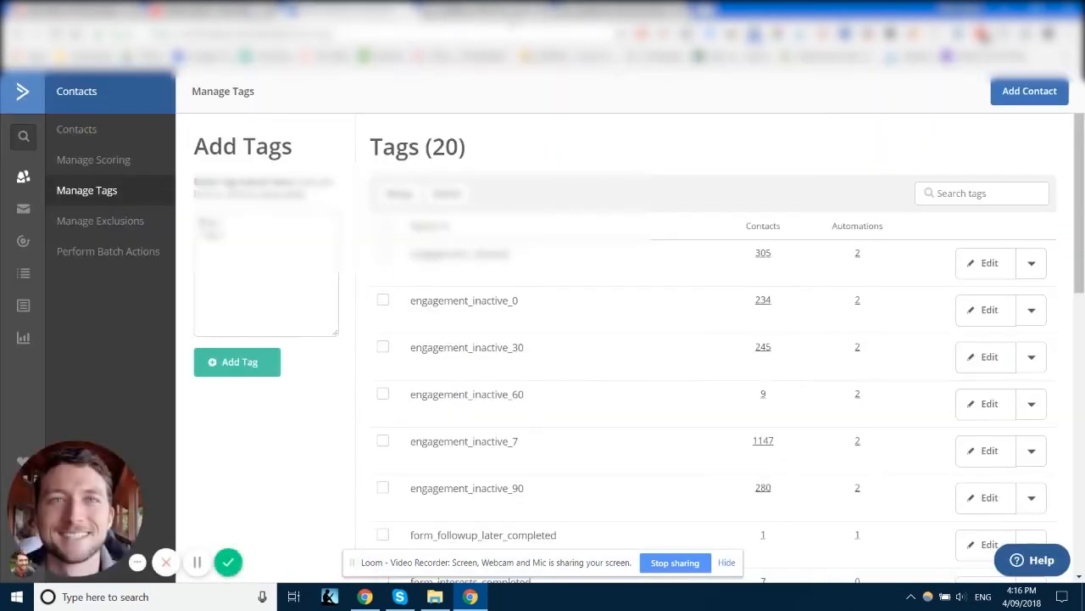
Step: Confirm the connection details and the email form field, advancing to the post opt-in action step
{"action": "left_click", "coordinate": [622, 11]}
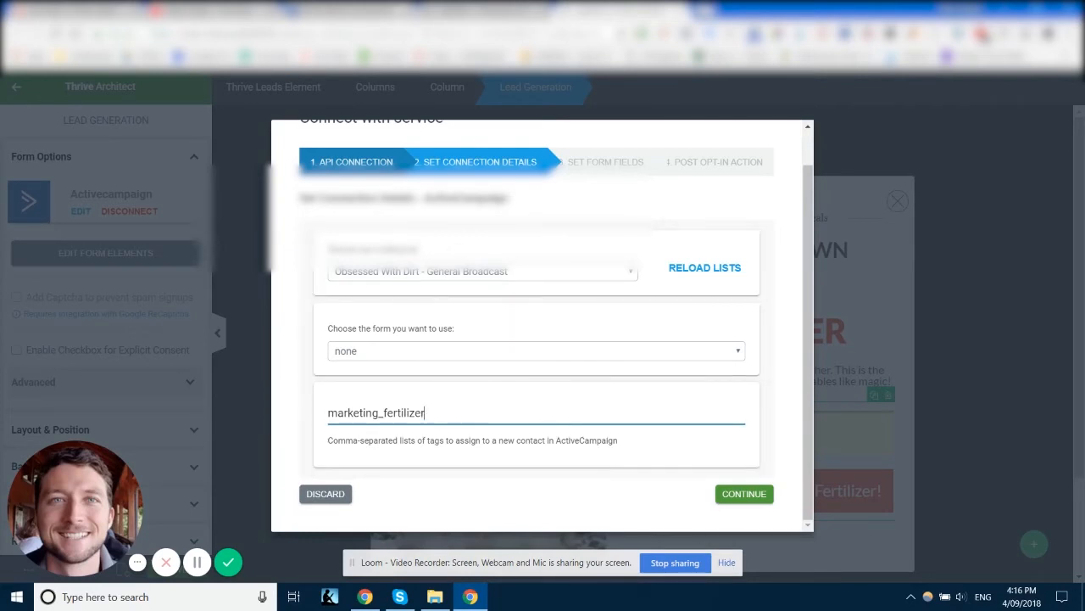
{"action": "left_click", "coordinate": [372, 11]}
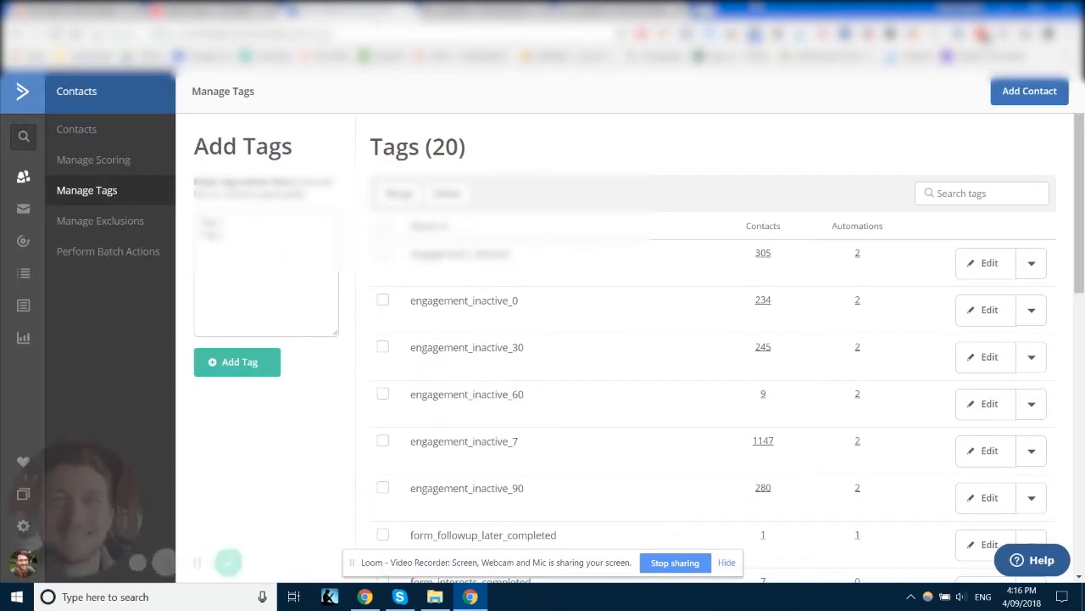
{"action": "left_click", "coordinate": [623, 11]}
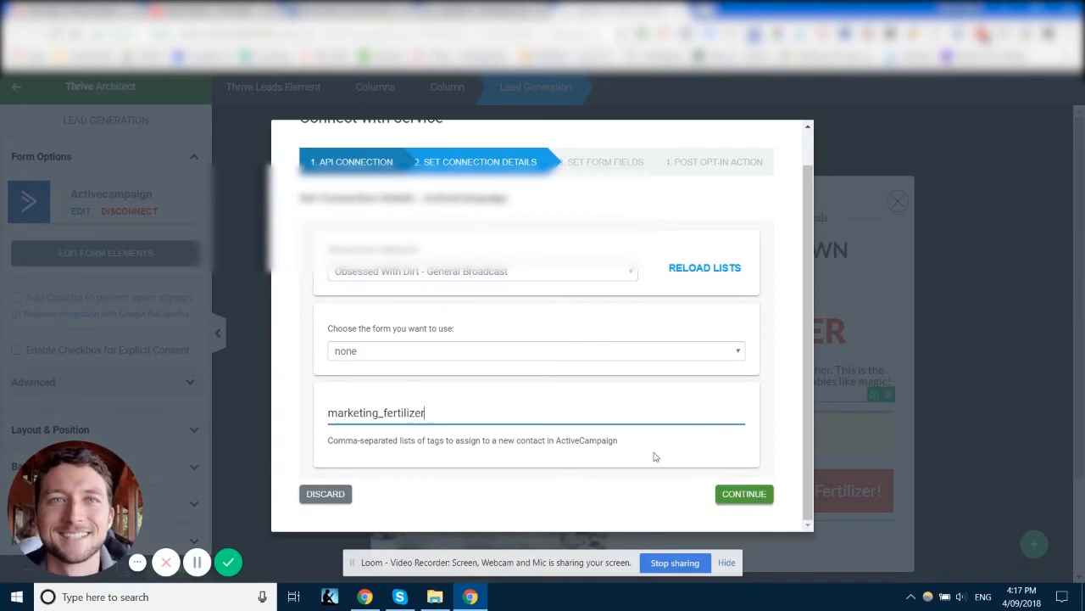
{"action": "left_click", "coordinate": [744, 494]}
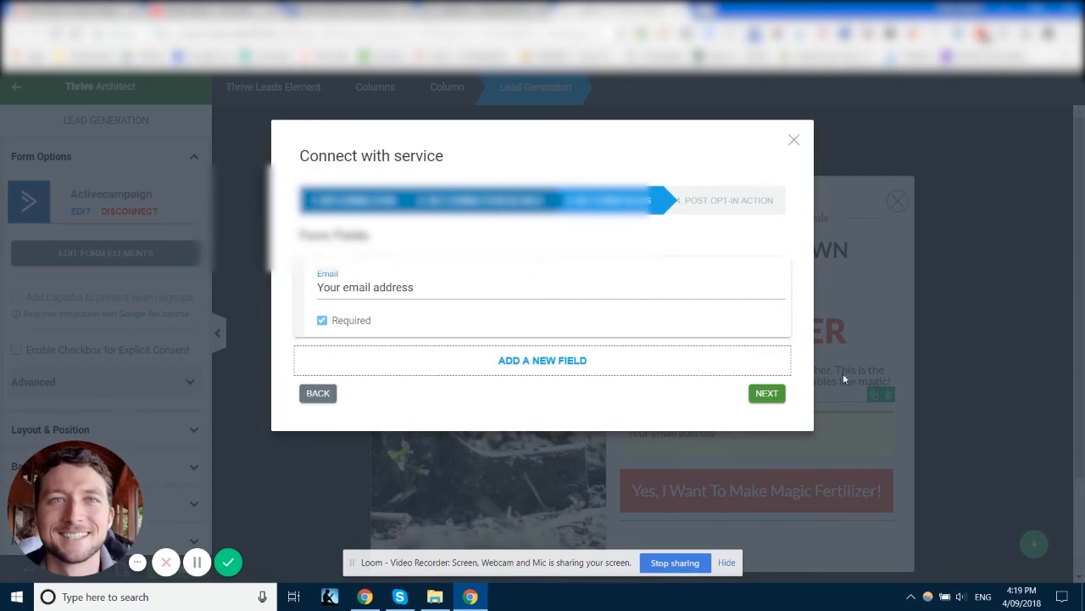
{"action": "left_click", "coordinate": [772, 394]}
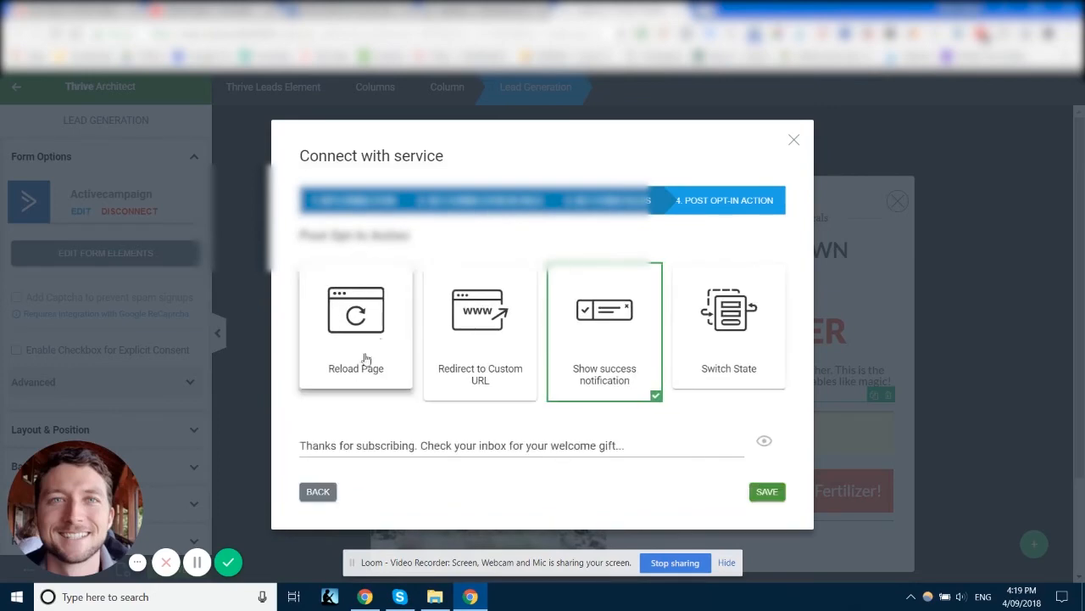
Step: Save the connection with Show success notification as the post opt-in action
{"action": "left_click", "coordinate": [767, 493]}
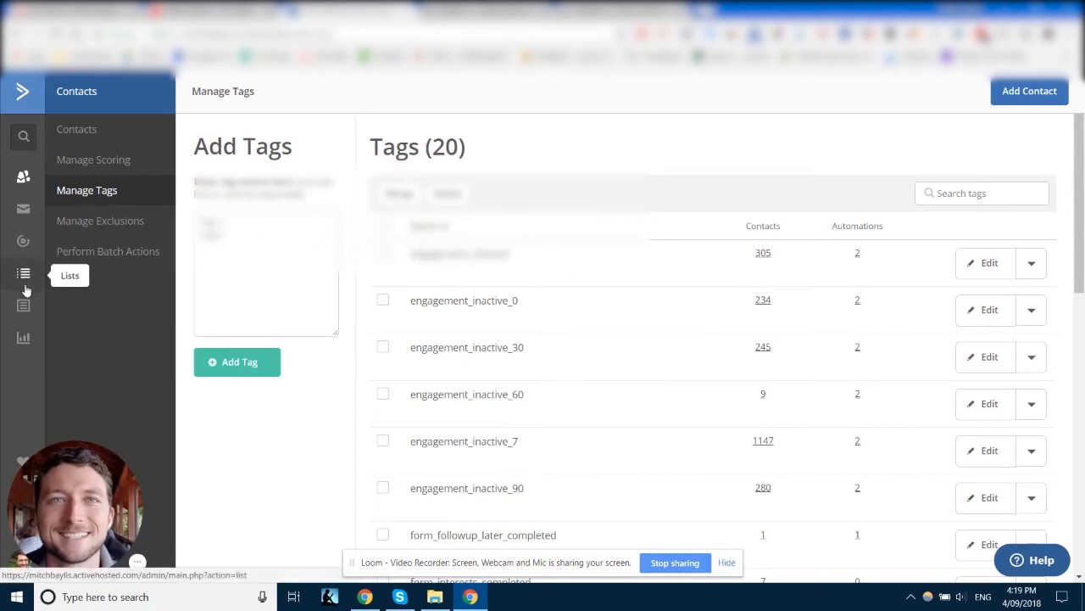
Step: Review the marketing tags listed on ActiveCampaign's Manage Tags page
{"action": "scroll", "coordinate": [620, 266], "scroll_direction": "down", "scroll_amount": 8}
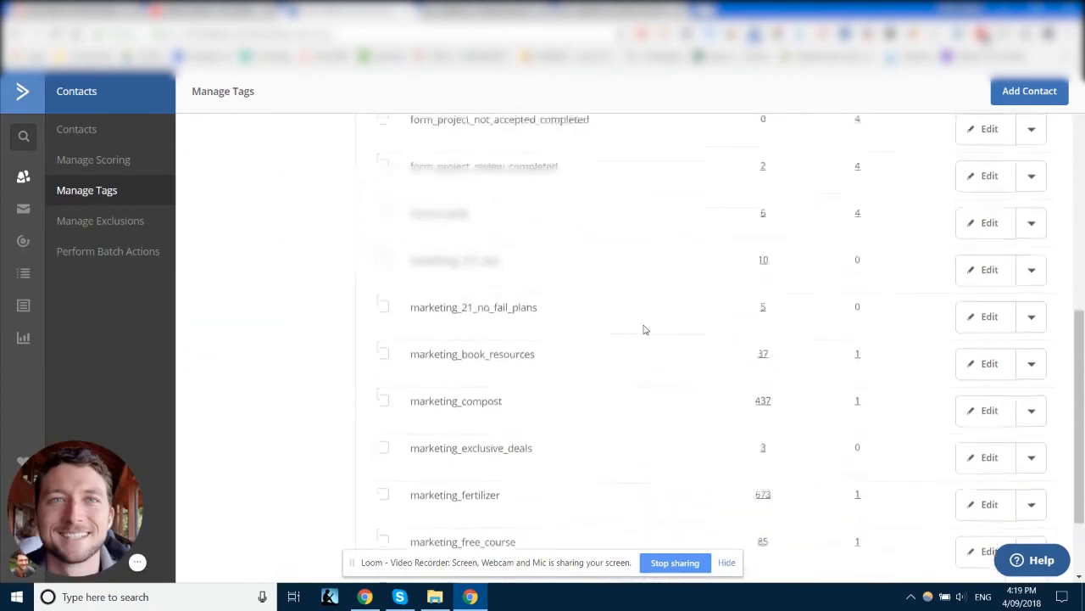
{"action": "scroll", "coordinate": [645, 329], "scroll_direction": "up", "scroll_amount": 8}
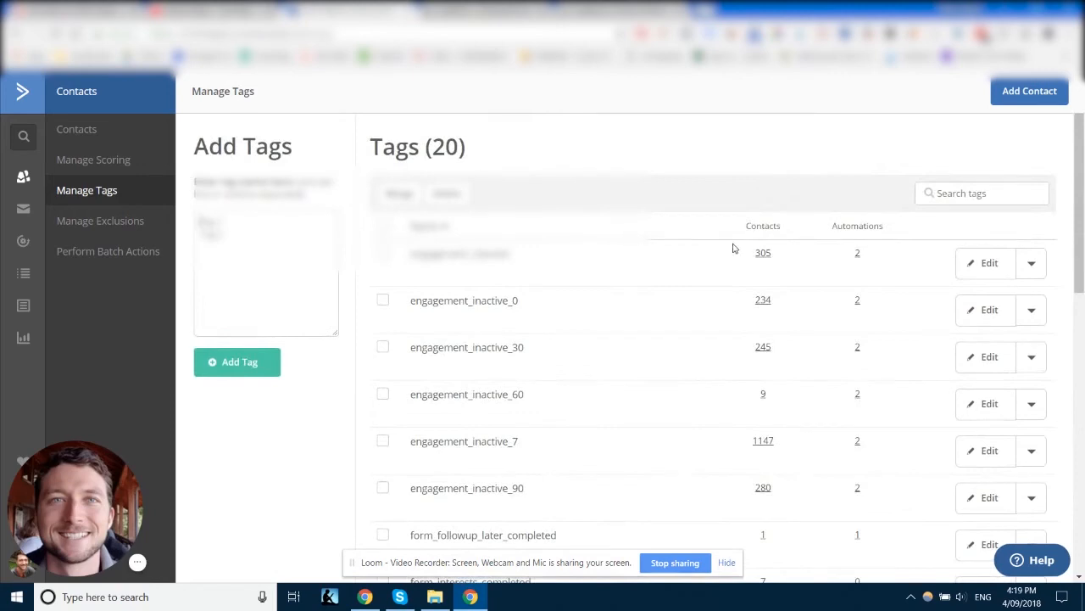
{"action": "scroll", "coordinate": [721, 256], "scroll_direction": "down", "scroll_amount": 4}
{"action": "scroll", "coordinate": [721, 257], "scroll_direction": "down", "scroll_amount": 3}
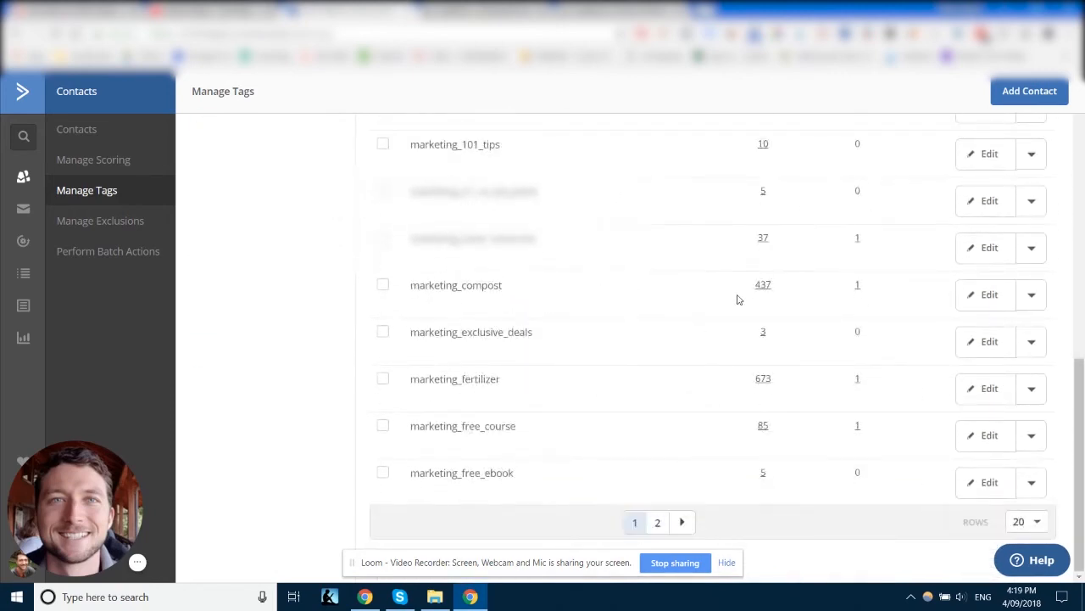
{"action": "left_click_drag", "start_coordinate": [874, 293], "coordinate": [412, 288]}
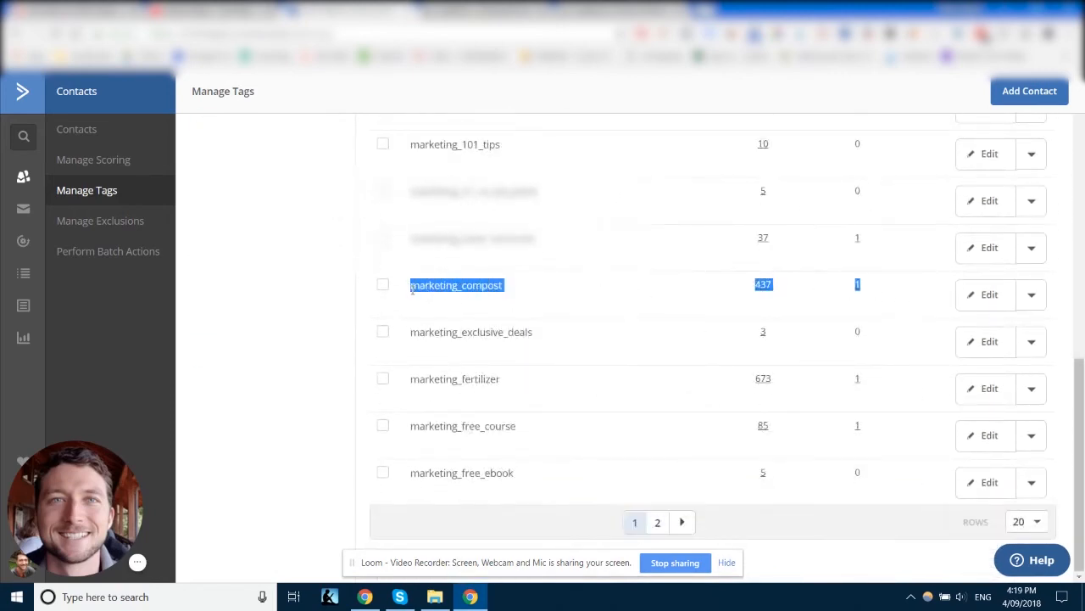
{"action": "left_click", "coordinate": [413, 289]}
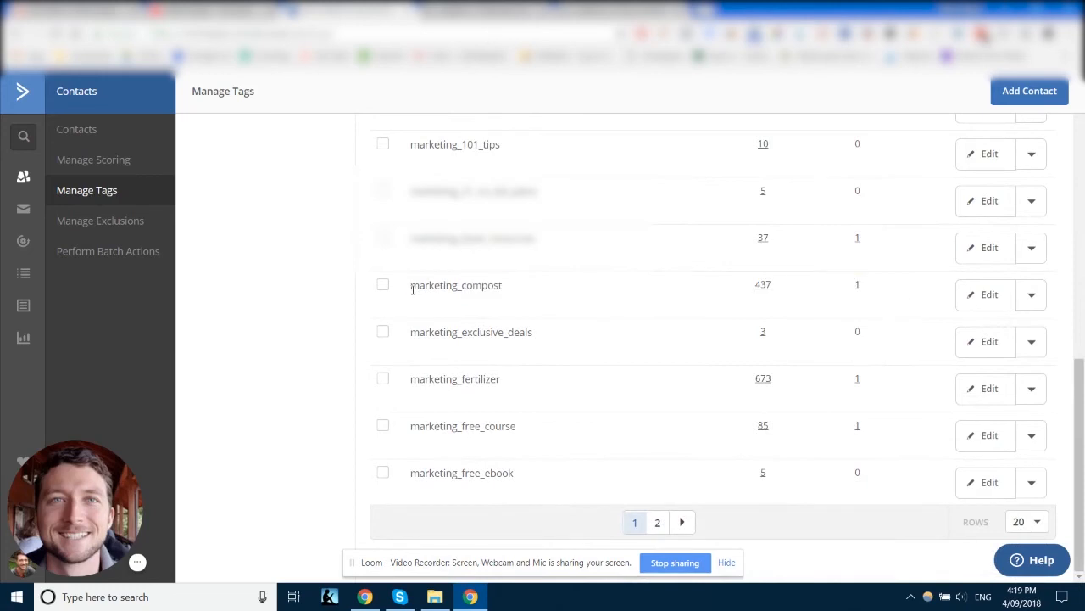
Step: Open ActiveCampaign's forms list in a new tab and inspect the Follow Up Later form's entry statistics
{"action": "right_click", "coordinate": [23, 306]}
{"action": "left_click", "coordinate": [78, 313]}
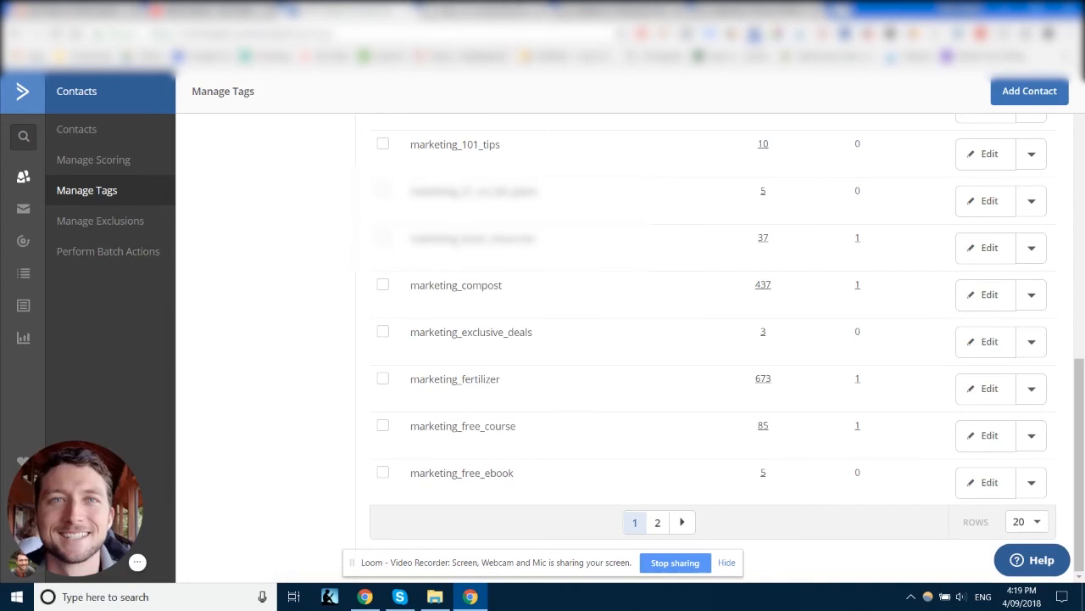
{"action": "left_click", "coordinate": [500, 10]}
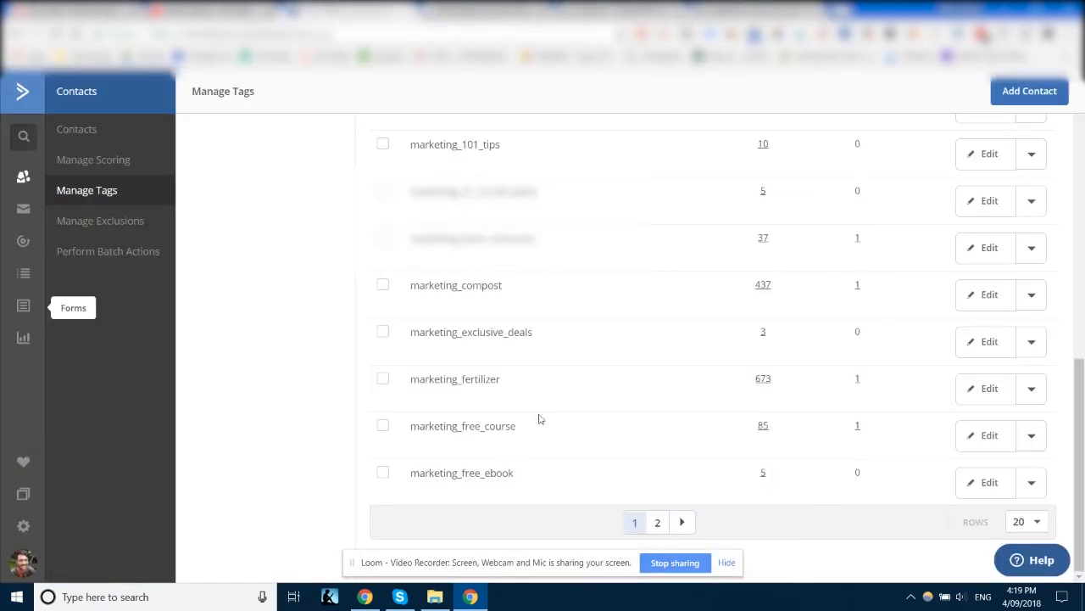
{"action": "left_click", "coordinate": [763, 333]}
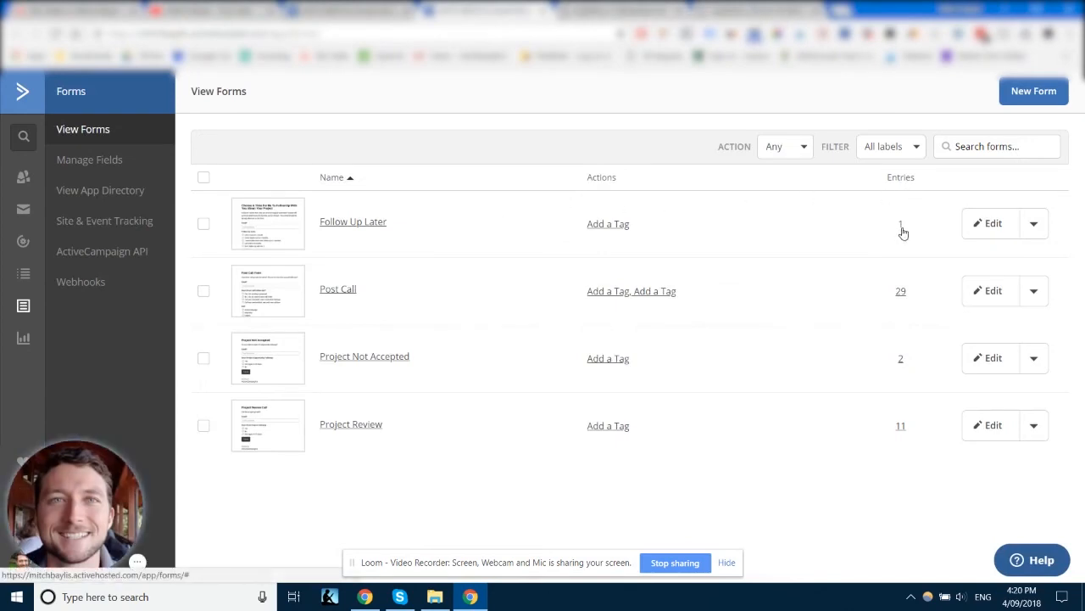
{"action": "left_click", "coordinate": [902, 227]}
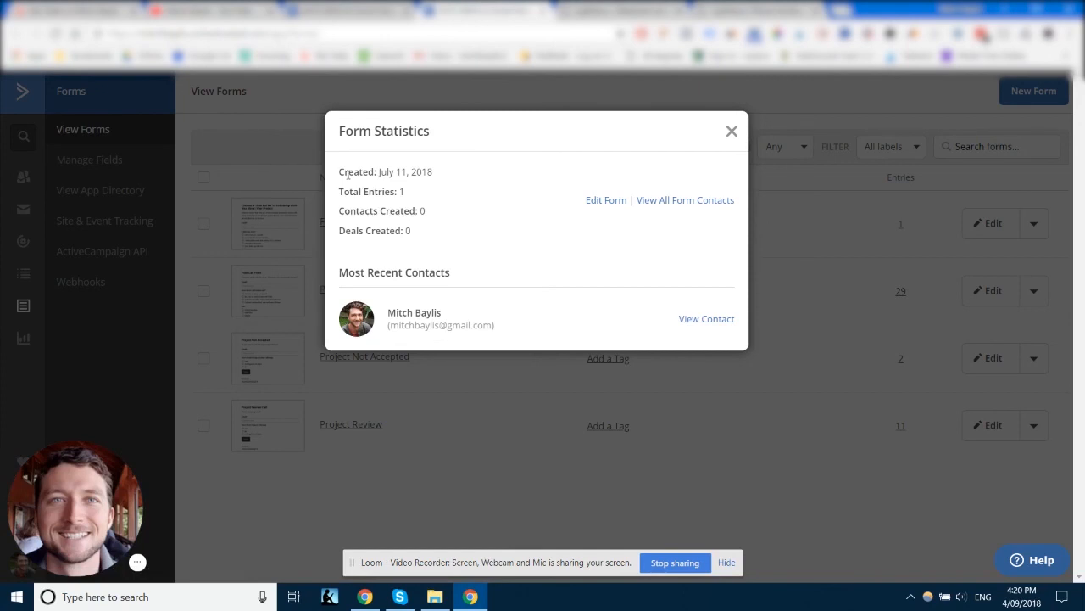
{"action": "left_click", "coordinate": [731, 134]}
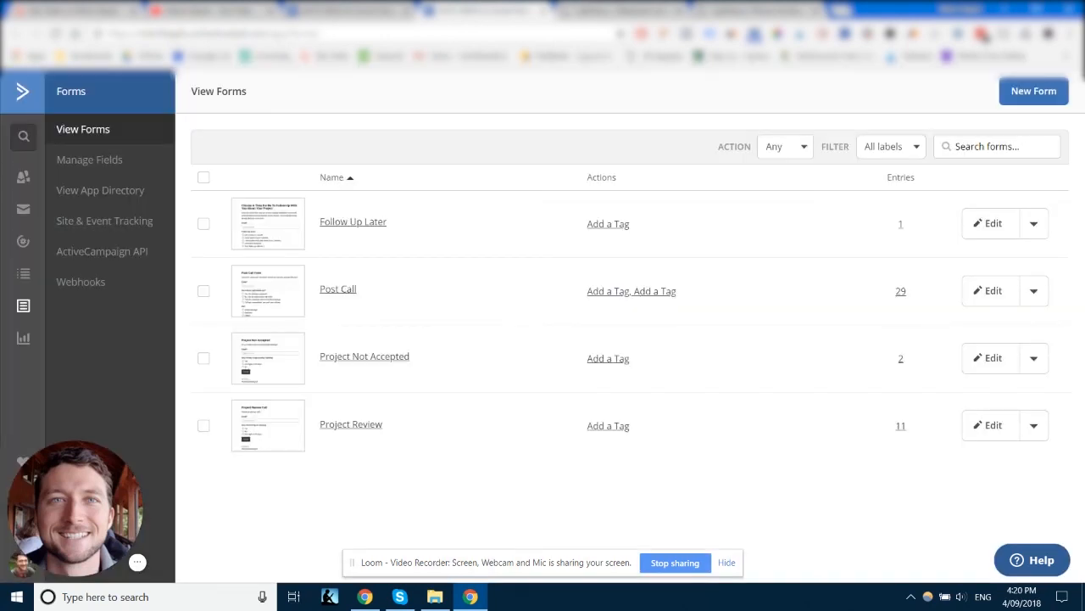
{"action": "left_click", "coordinate": [623, 11]}
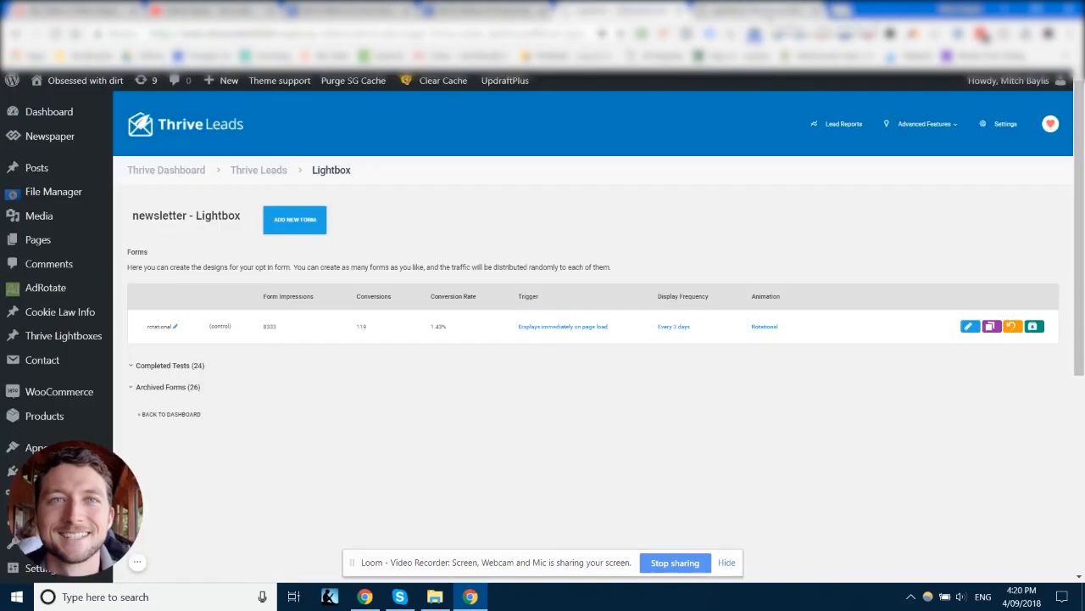
{"action": "left_click", "coordinate": [773, 12]}
{"action": "left_click", "coordinate": [816, 11]}
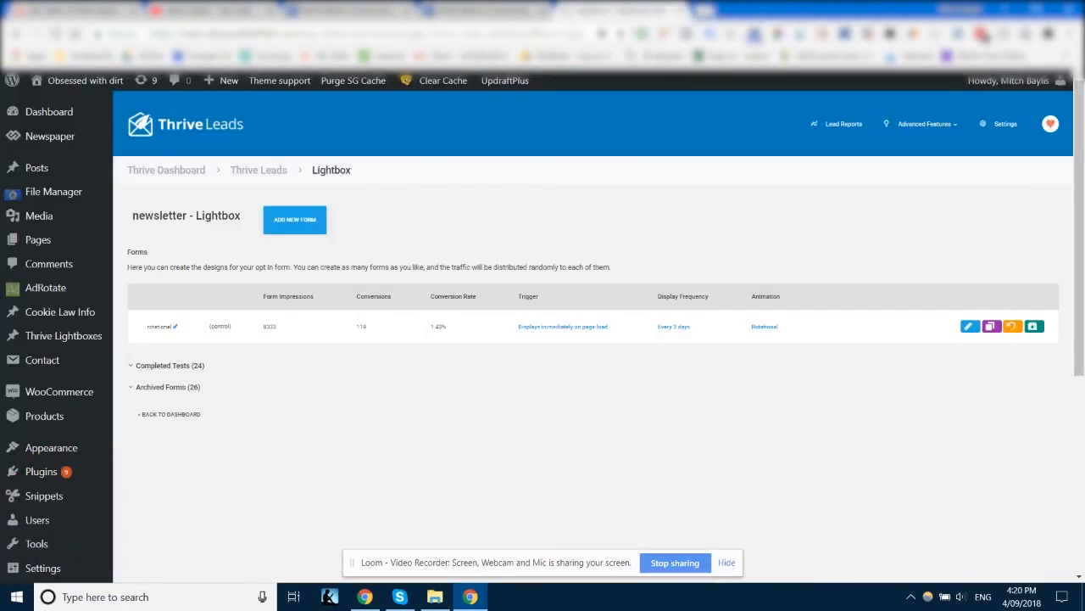
{"action": "left_click", "coordinate": [681, 11]}
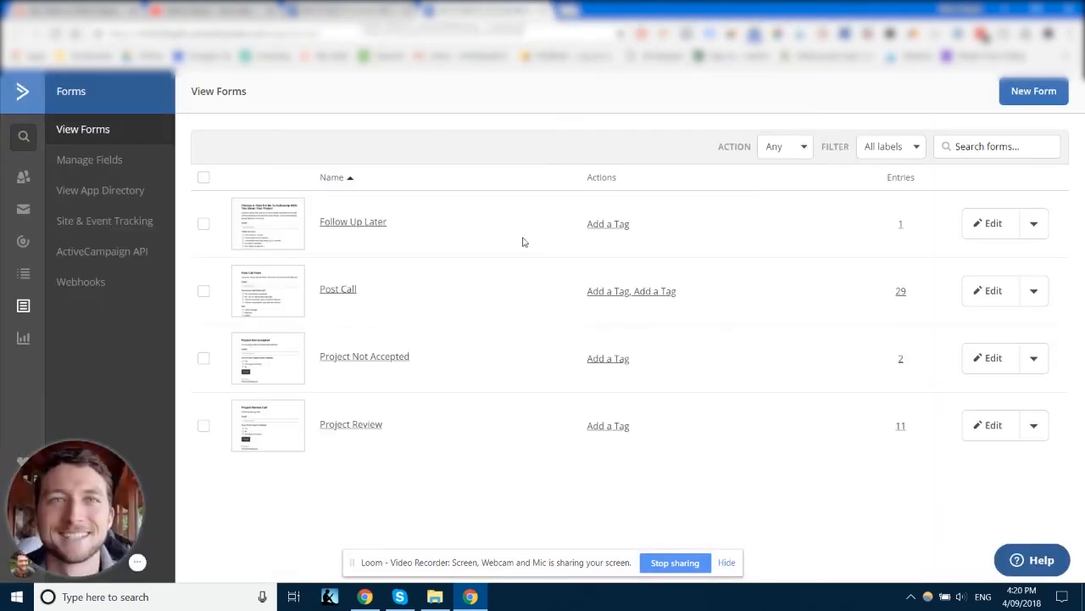